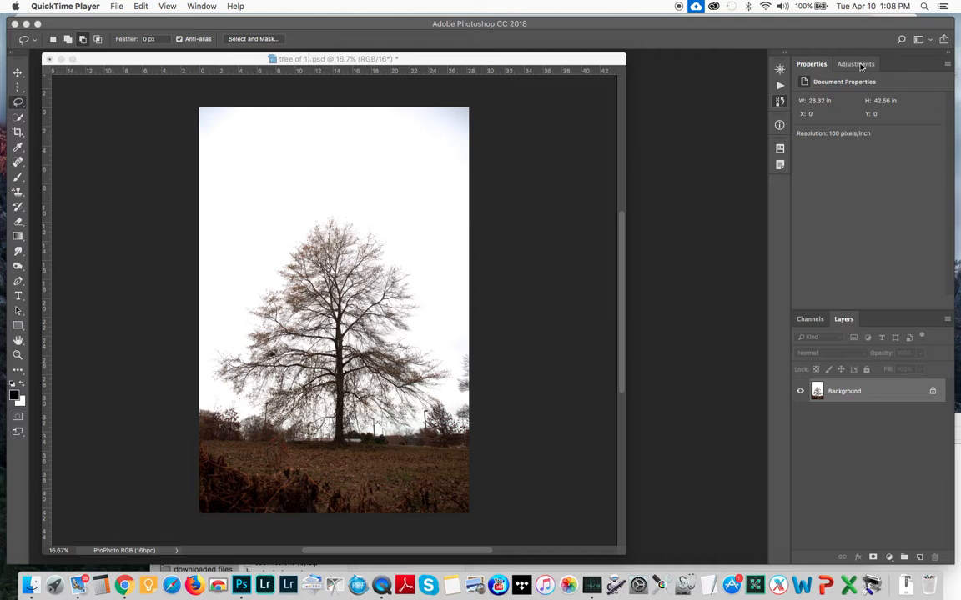
Step: Add a Curves adjustment layer above the Background layer of the tree photo
left_click(860, 66)
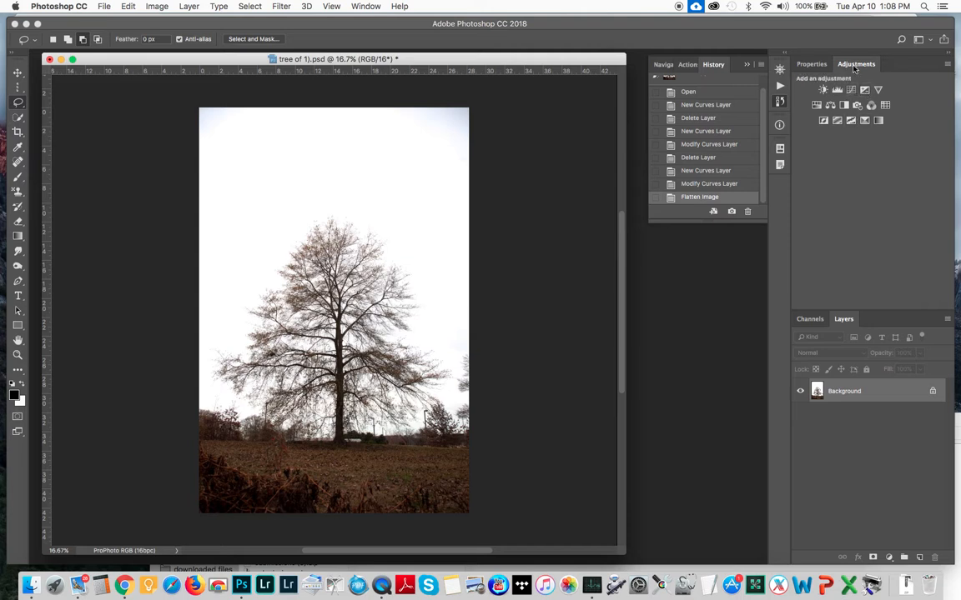
left_click(369, 7)
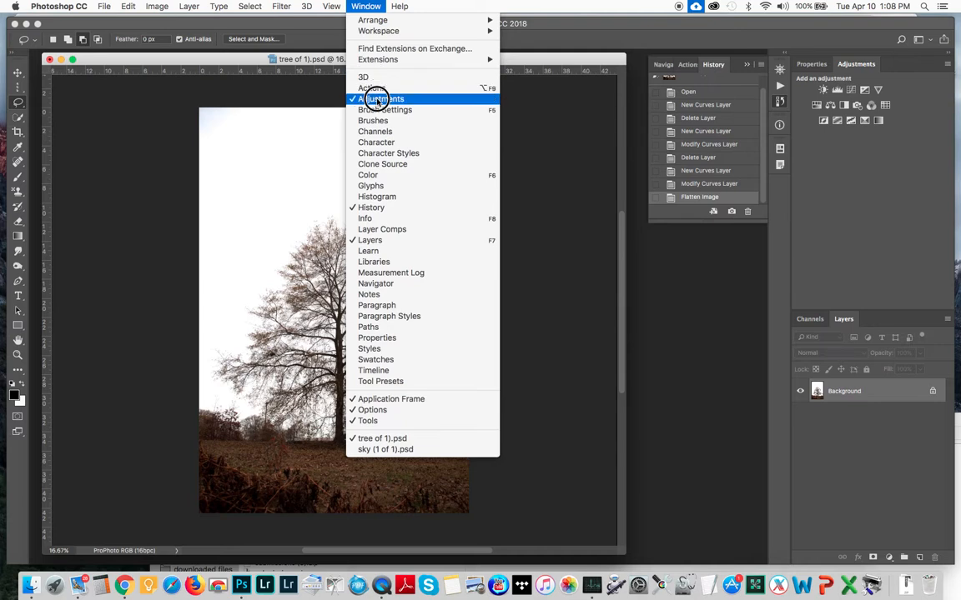
left_click(371, 7)
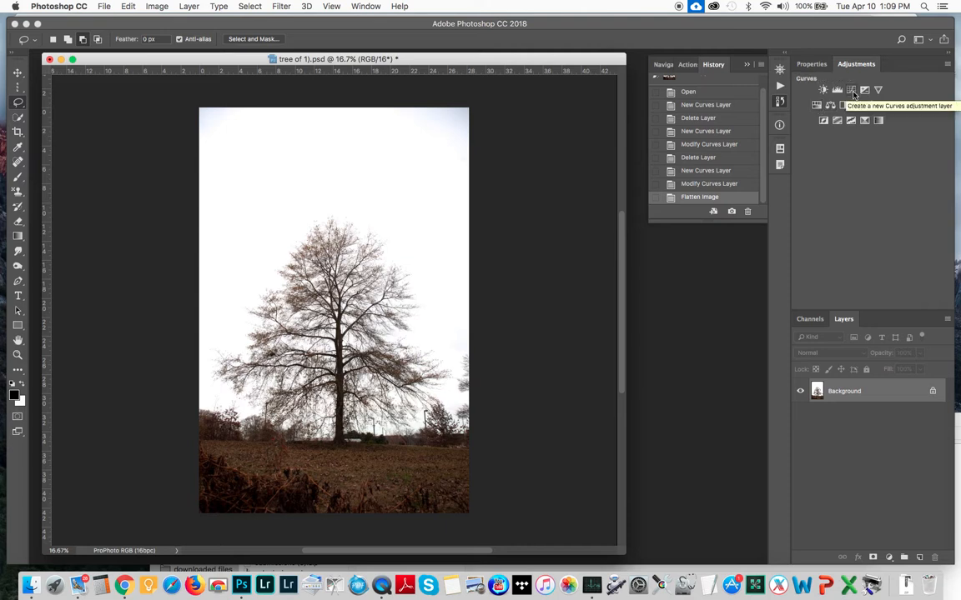
left_click(852, 90)
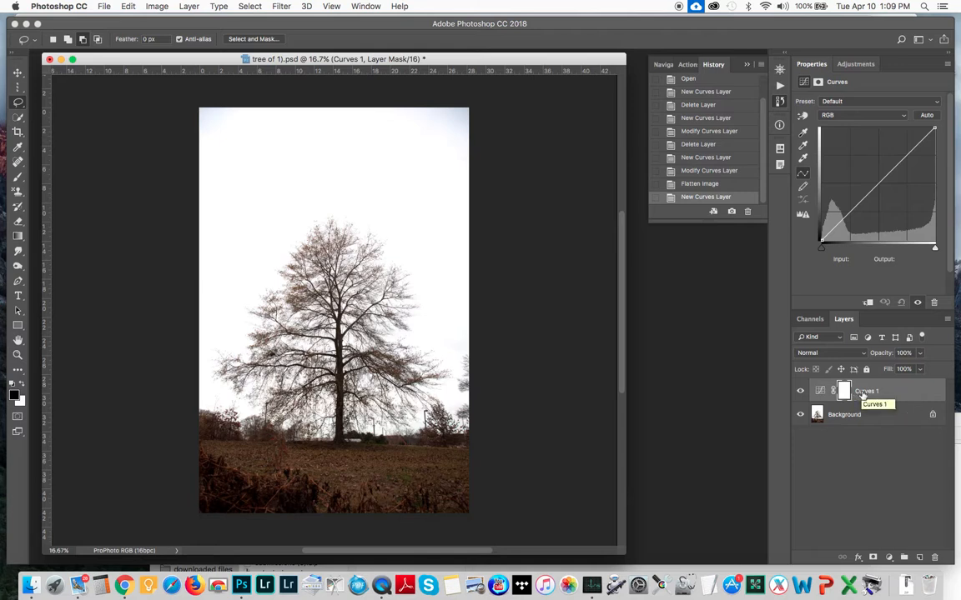
Step: Try a midtone control point on the RGB curve, removing it again, and test the black and white input sliders
left_click(878, 183)
left_click_drag(878, 183, 851, 91)
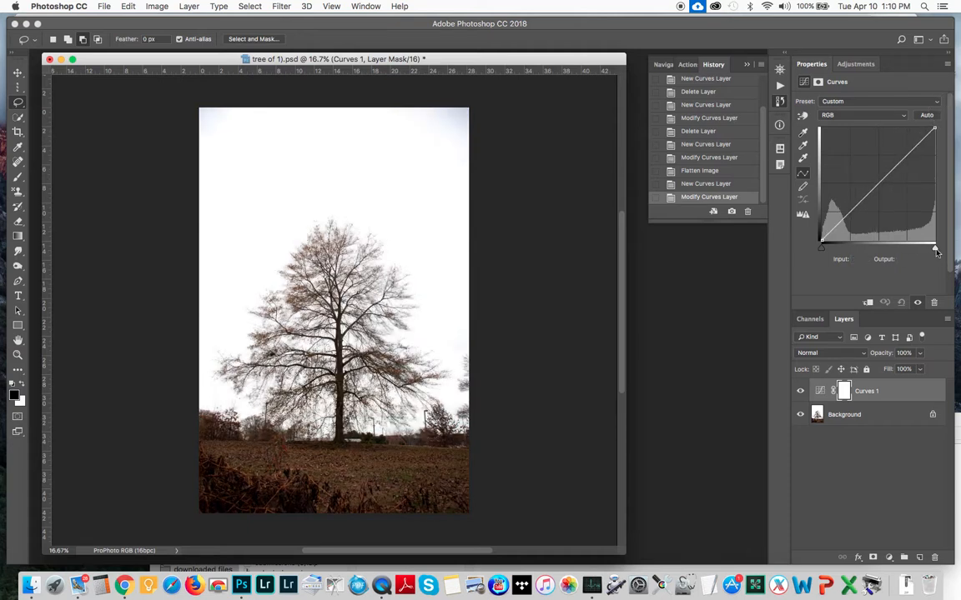
mouse_move(934, 248)
left_mouse_down()
mouse_move(903, 250)
mouse_move(935, 247)
left_mouse_up()
mouse_move(821, 252)
left_mouse_down()
mouse_move(850, 251)
mouse_move(806, 248)
left_mouse_up()
Step: Try lowering the RGB curve's white point to output 122 and raising its black point to output 97, restoring both ends
left_click_drag(935, 128, 948, 186)
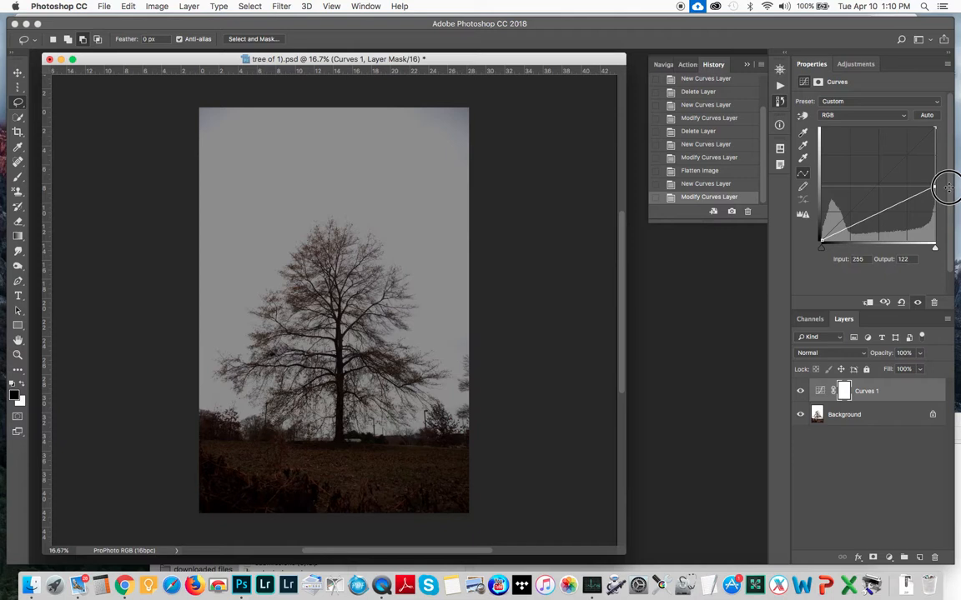
left_click_drag(949, 187, 951, 110)
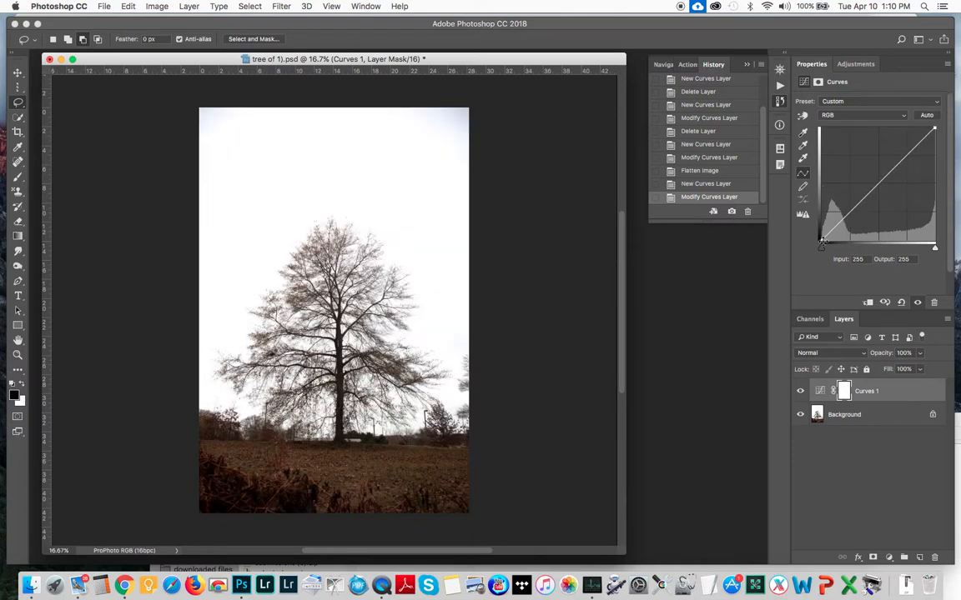
left_click(821, 241)
left_click_drag(822, 241, 813, 197)
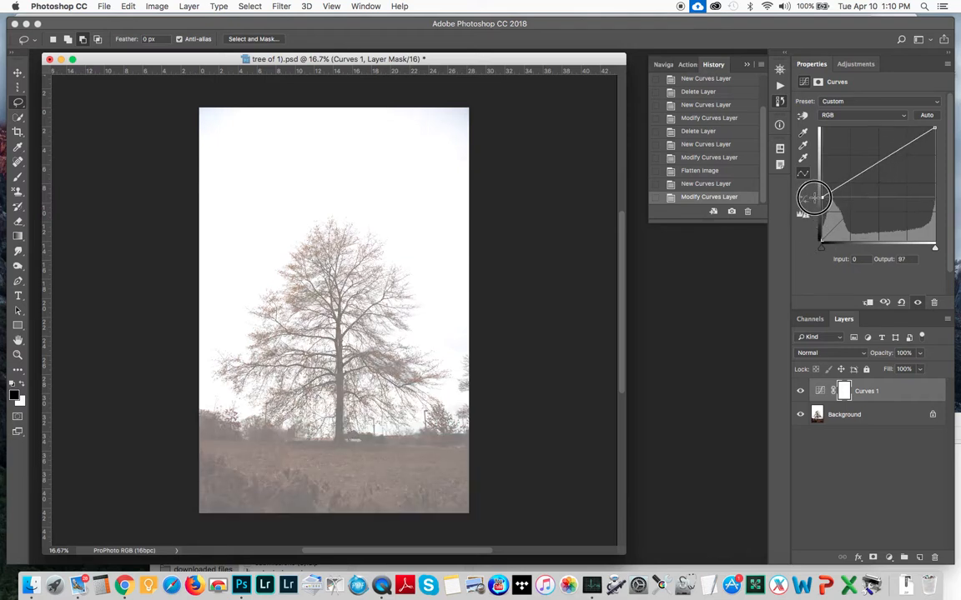
left_click_drag(814, 197, 803, 256)
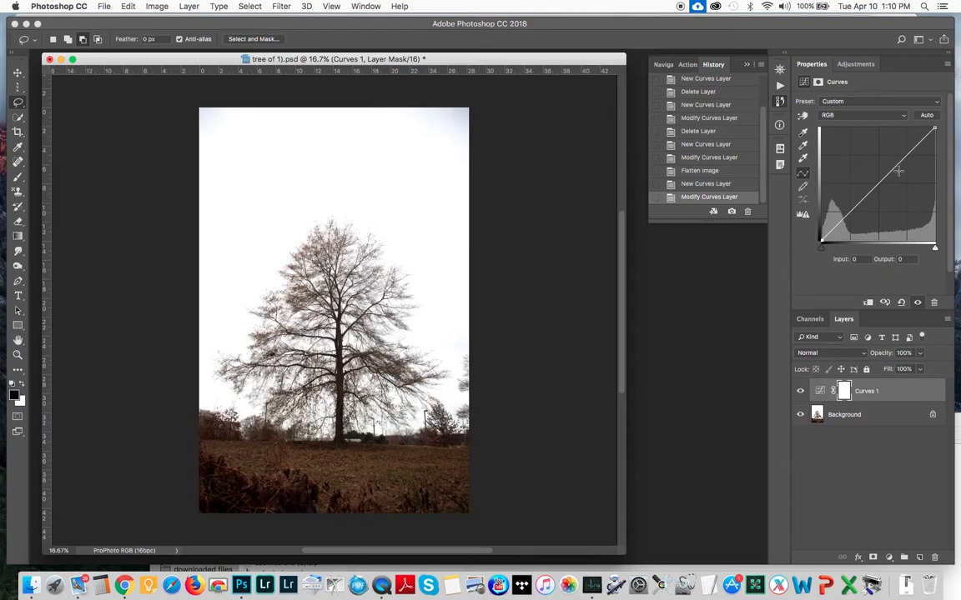
Step: Try lowering the Red channel curve's midtones to input 133, output 83, and remove the control point
left_click(885, 118)
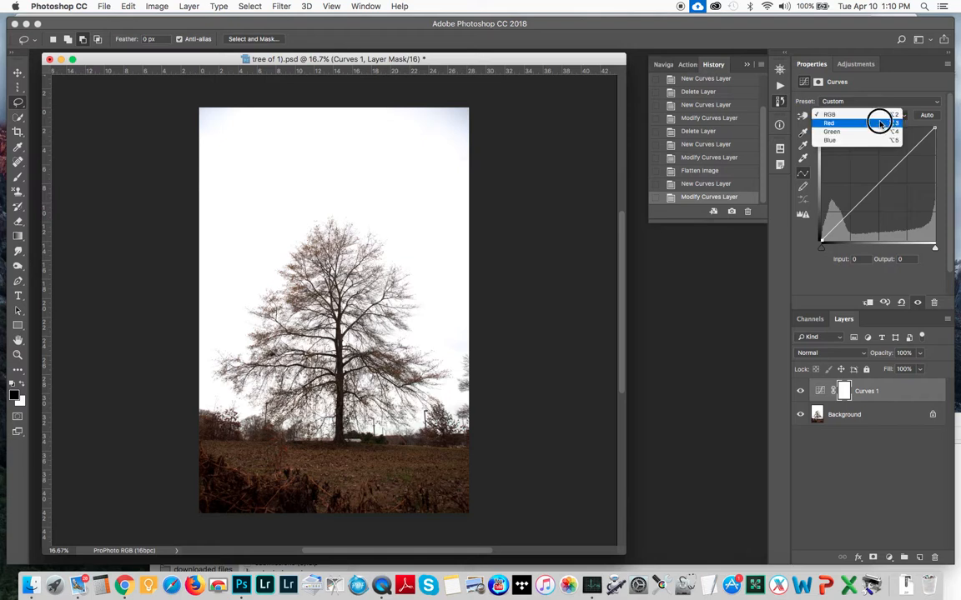
left_click(879, 123)
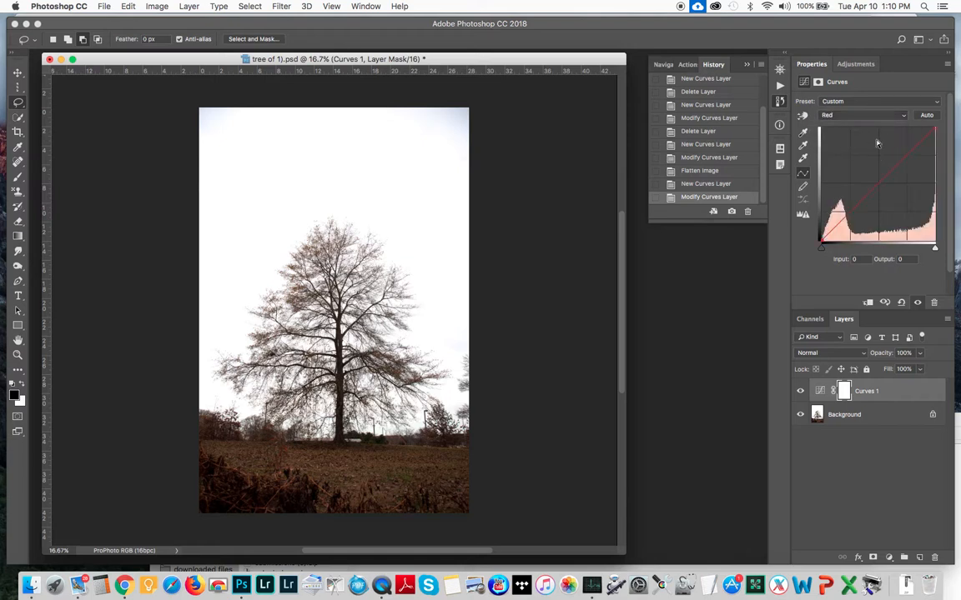
left_click_drag(878, 183, 881, 207)
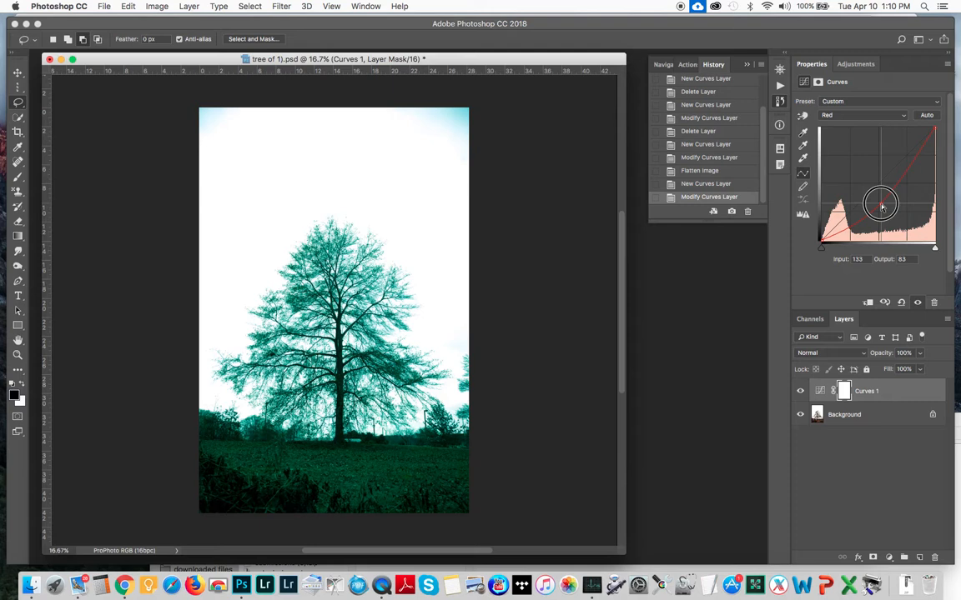
left_click_drag(881, 207, 751, 200)
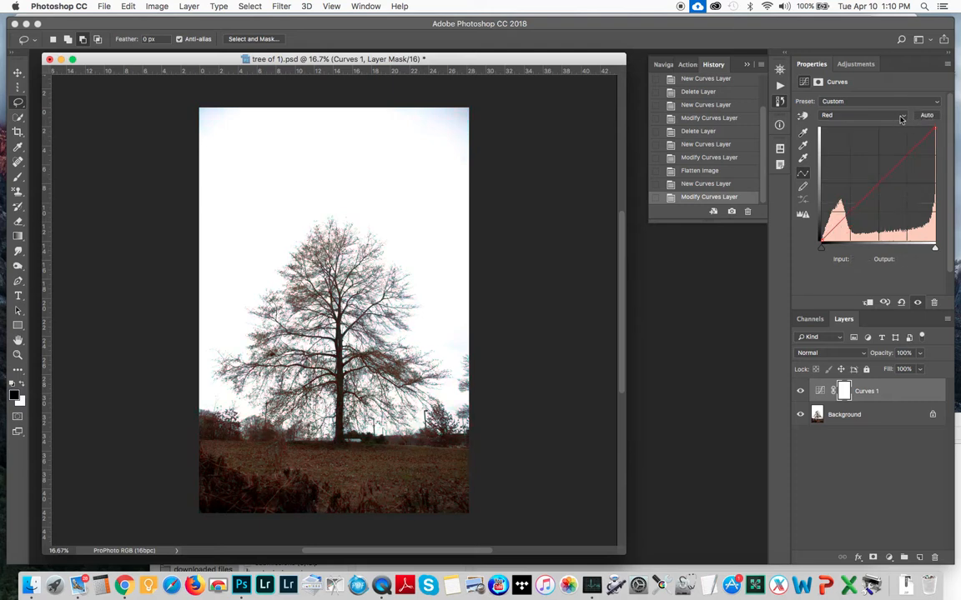
Step: Raise the Red channel curve's midtones to input 112, output 161
left_click(900, 115)
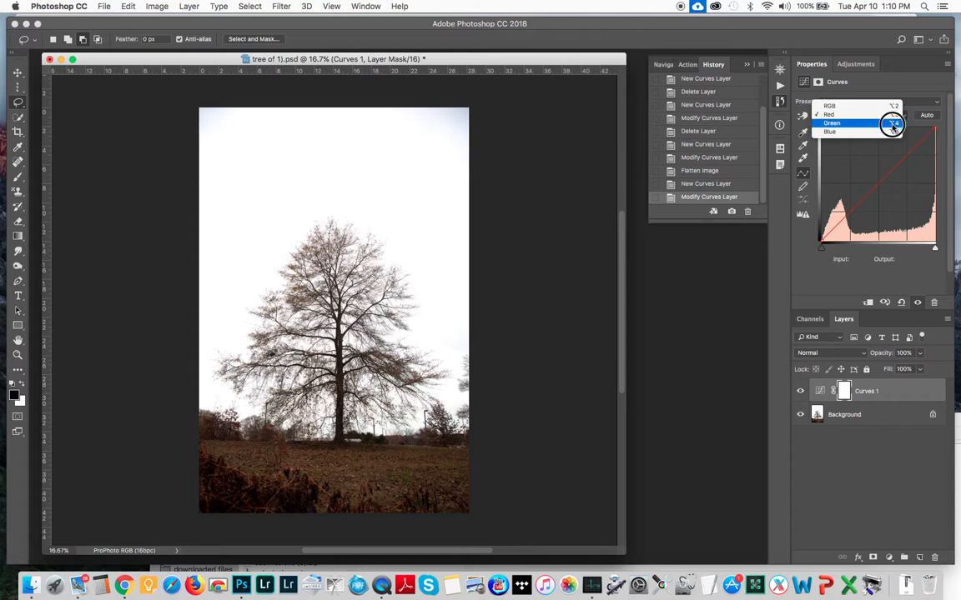
left_click(891, 116)
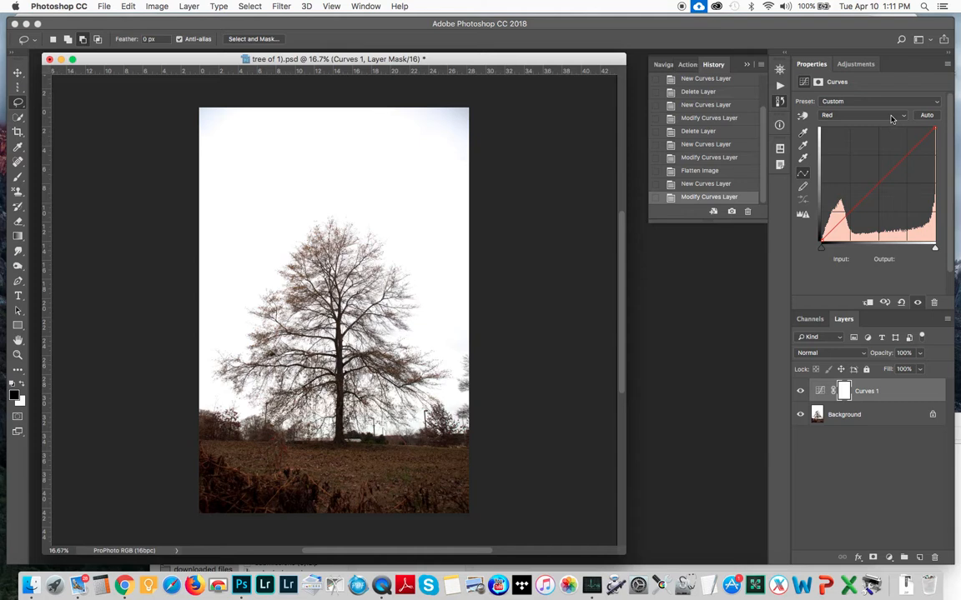
left_click(878, 182)
left_click_drag(878, 181, 872, 169)
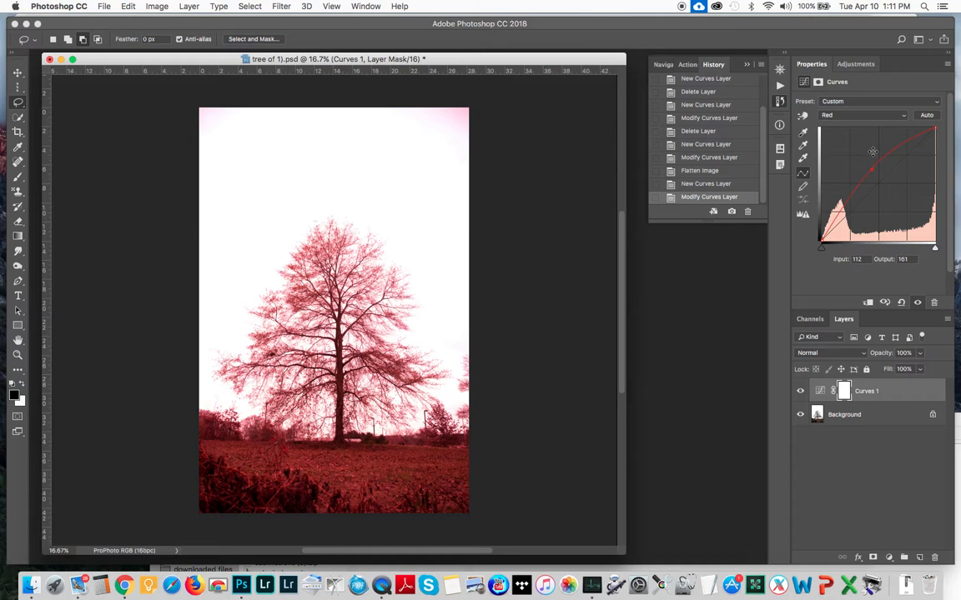
Step: Try raising the Green channel curve's midtones to input 107, output 159, and remove the control point
left_click(878, 119)
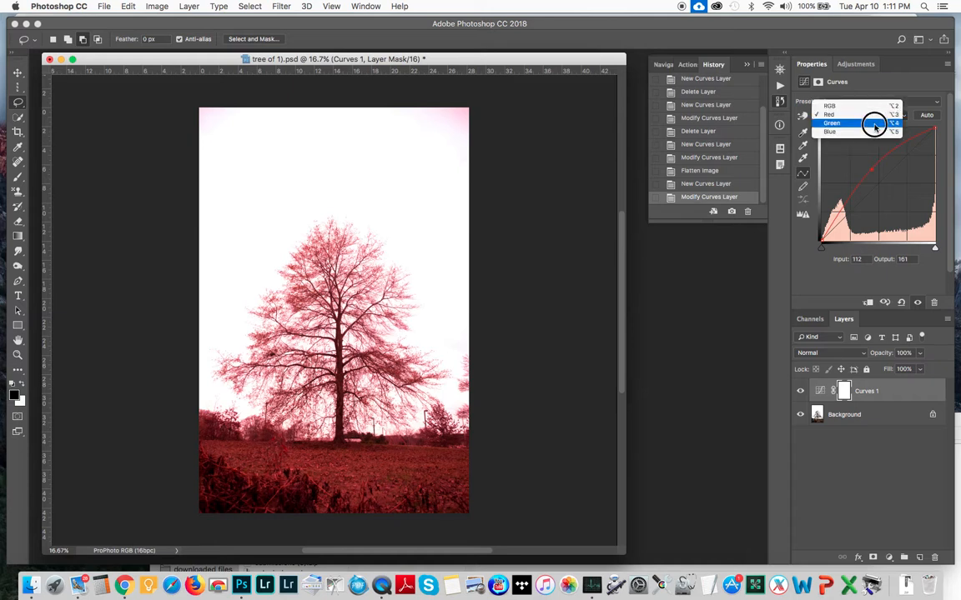
left_click(875, 122)
left_click_drag(878, 181, 869, 171)
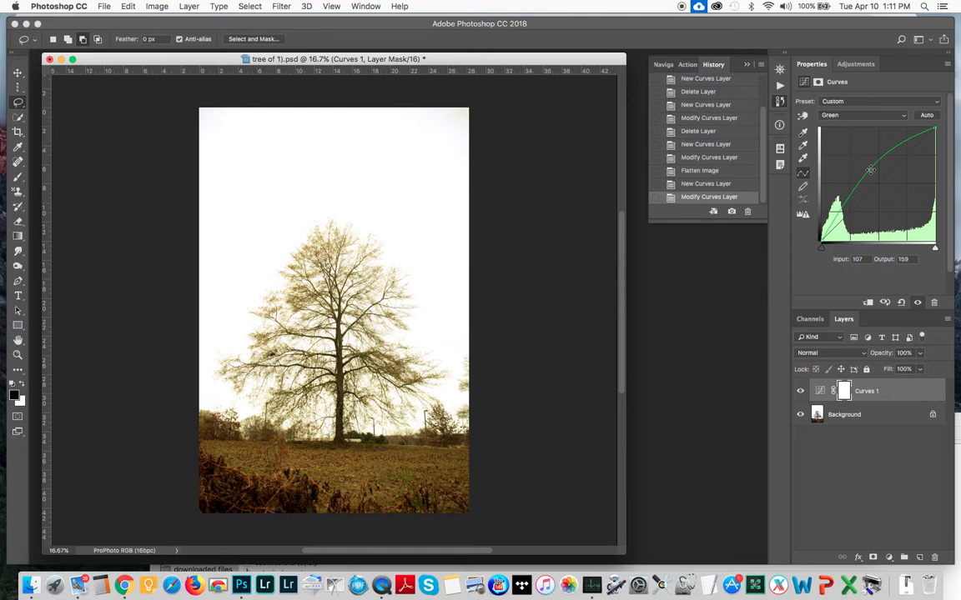
left_click(870, 170)
left_click_drag(870, 171, 959, 62)
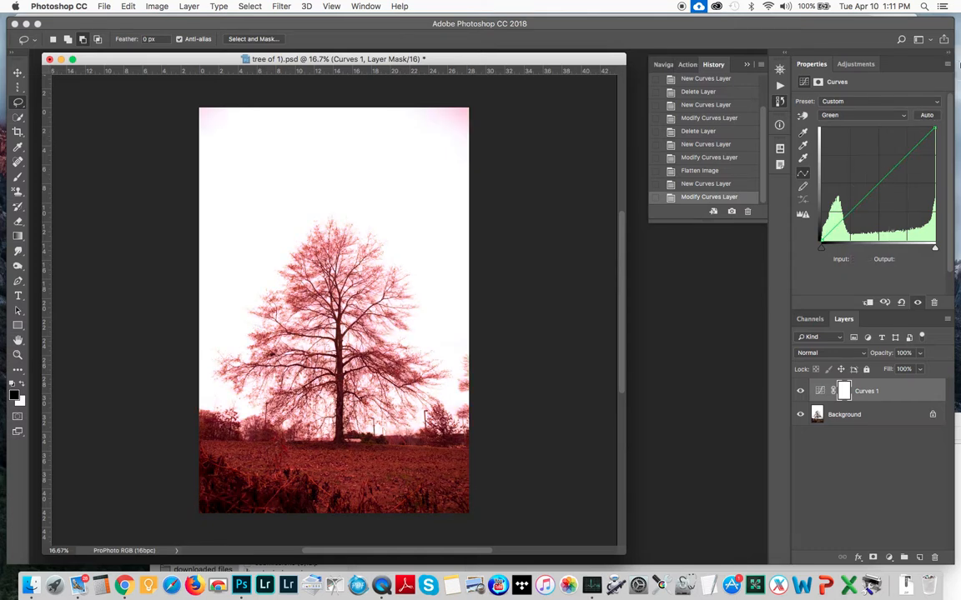
Step: Return to the Red channel curve and remove its midtone control point
left_click(870, 115)
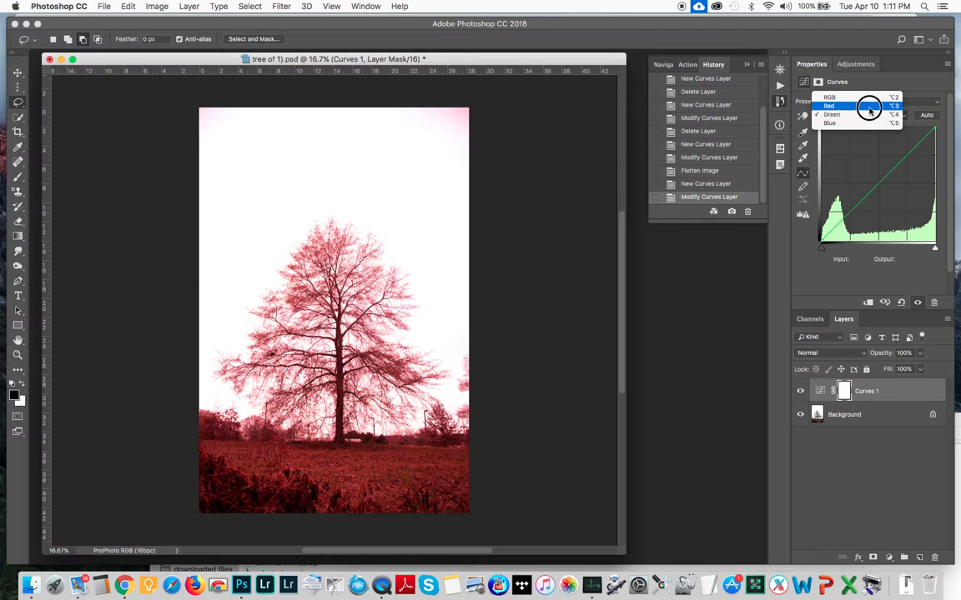
left_click(868, 106)
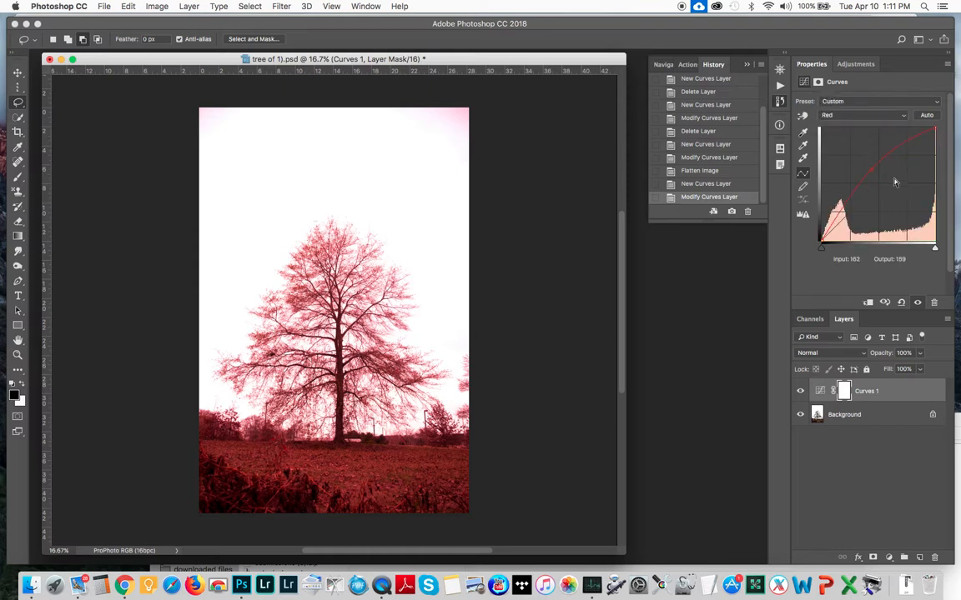
left_click_drag(870, 170, 717, 243)
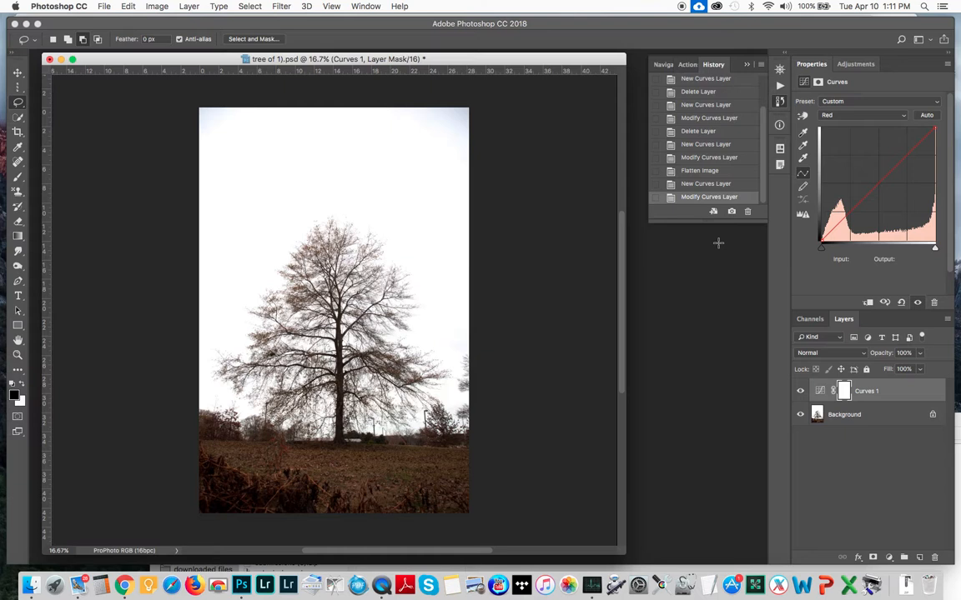
Step: Brighten the photo by raising the midtones of the combined RGB curve to input 112, output 168
left_click(890, 116)
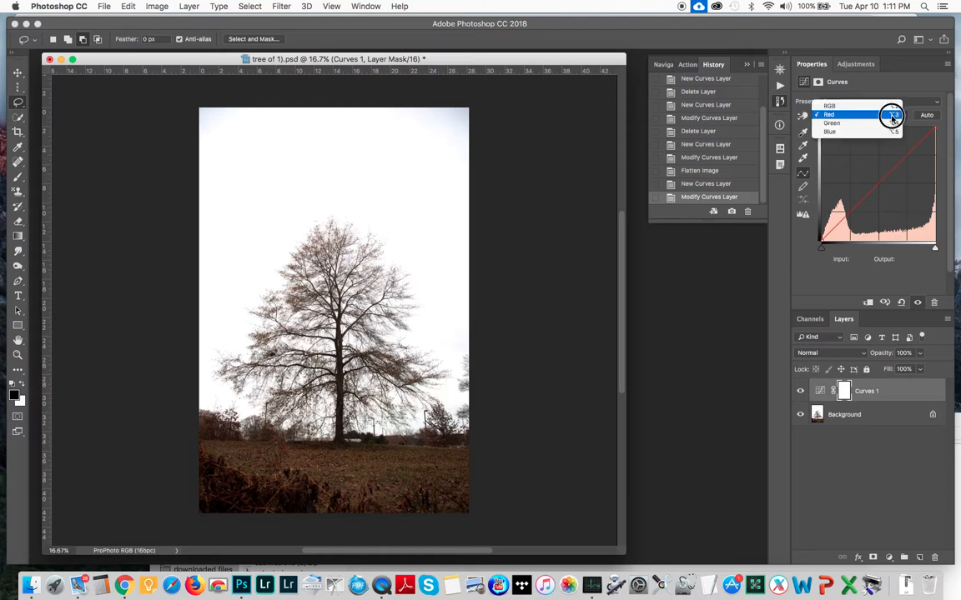
left_click(885, 106)
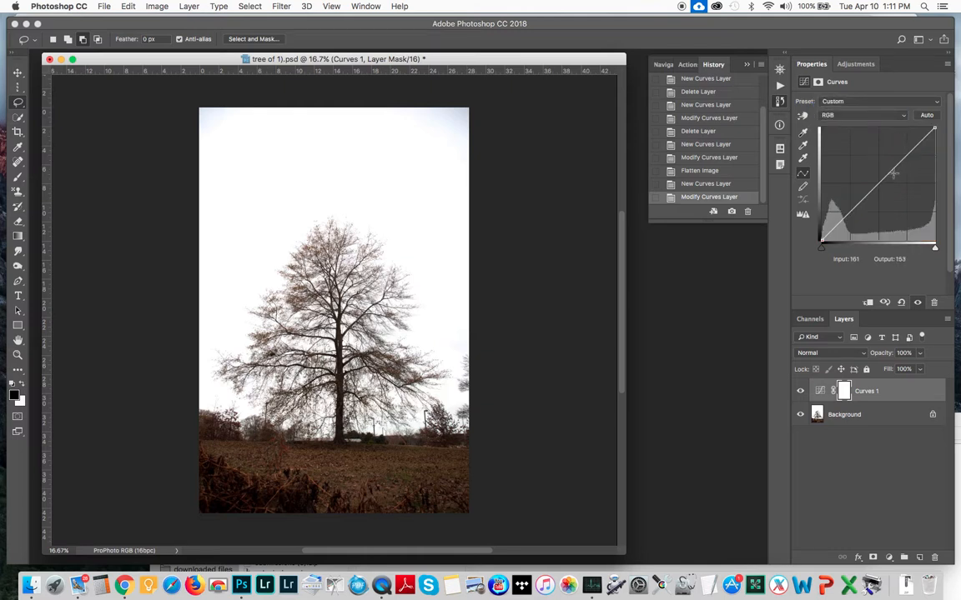
left_click(833, 117)
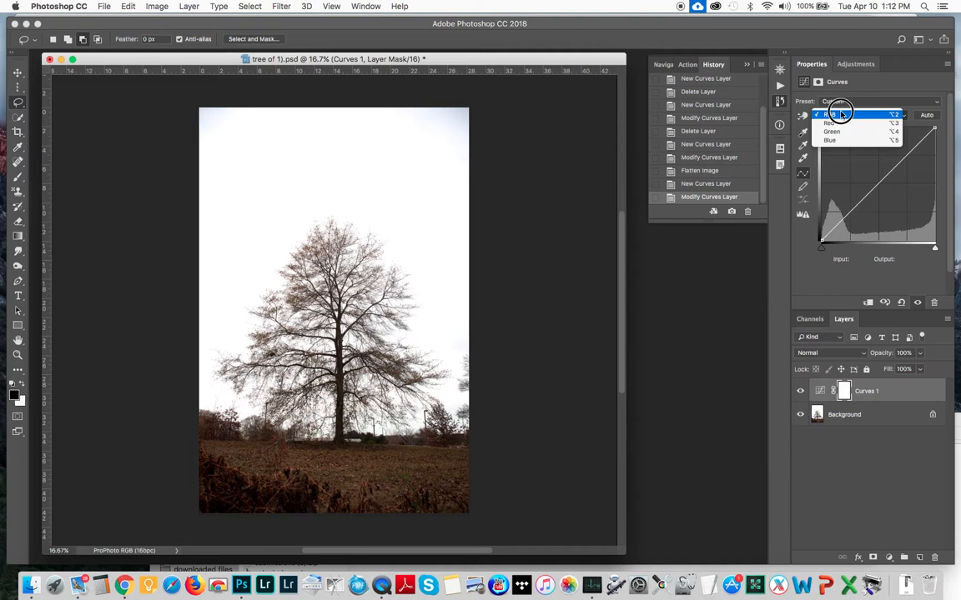
left_click(860, 125)
left_click(877, 184)
left_click_drag(877, 184, 871, 168)
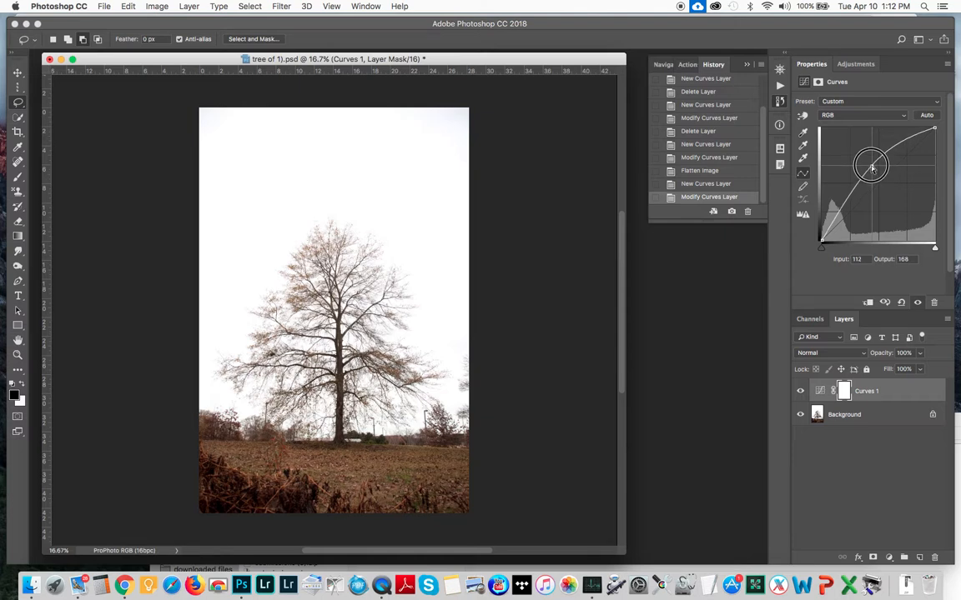
left_click_drag(872, 168, 871, 167)
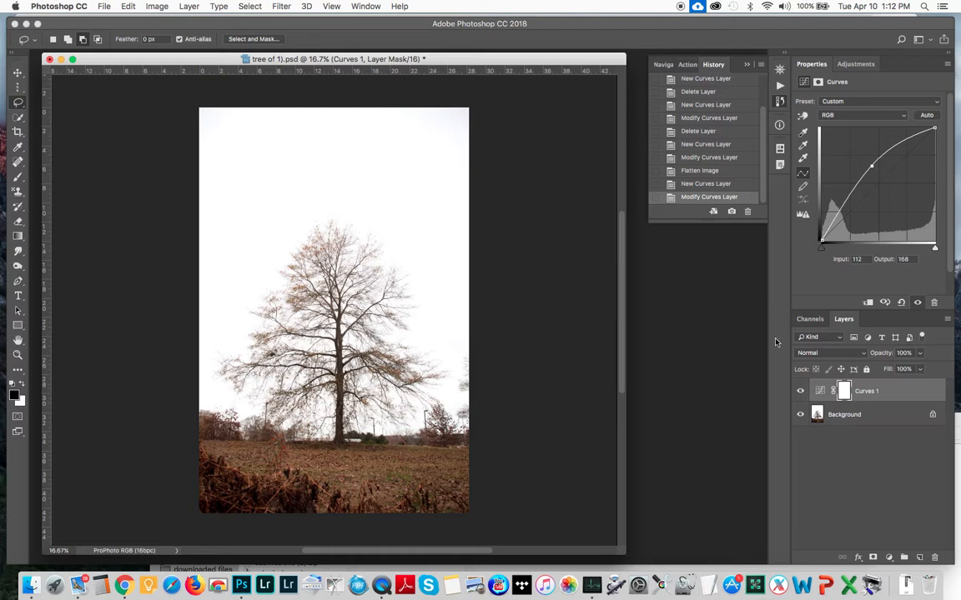
Step: Fill the Curves 1 layer mask with black in Normal mode at 100% opacity
left_click(844, 394)
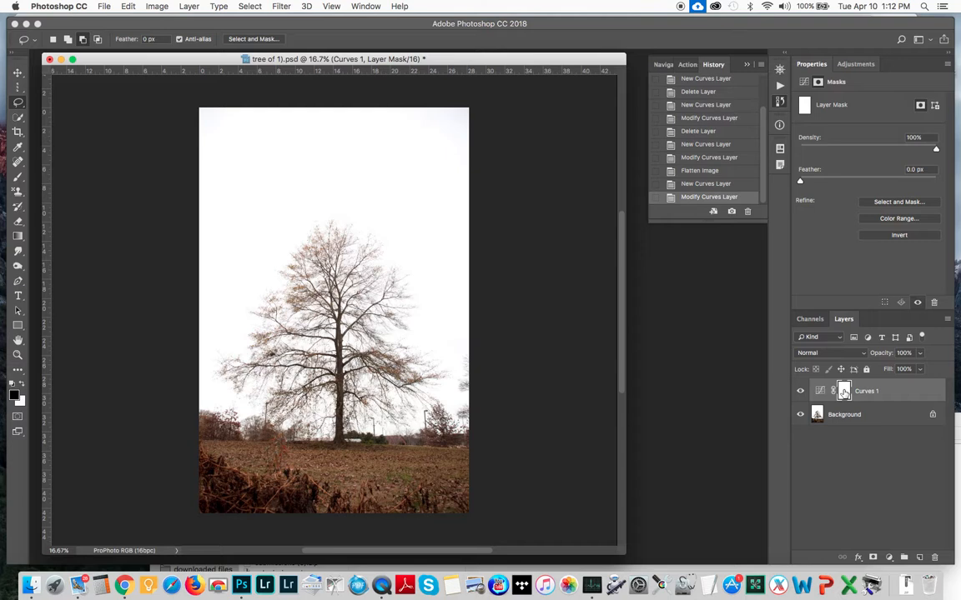
left_click(129, 7)
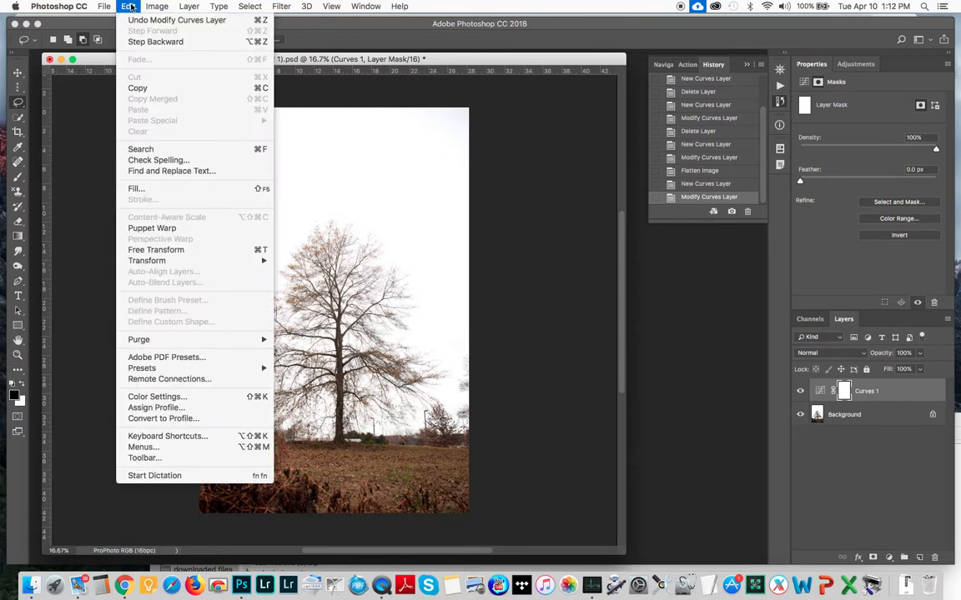
left_click(142, 190)
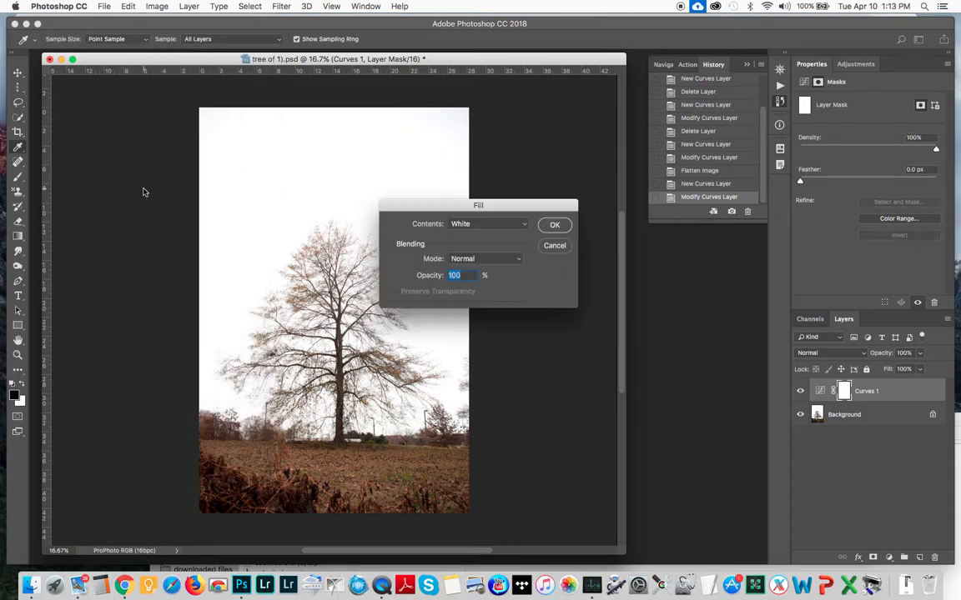
left_click(491, 226)
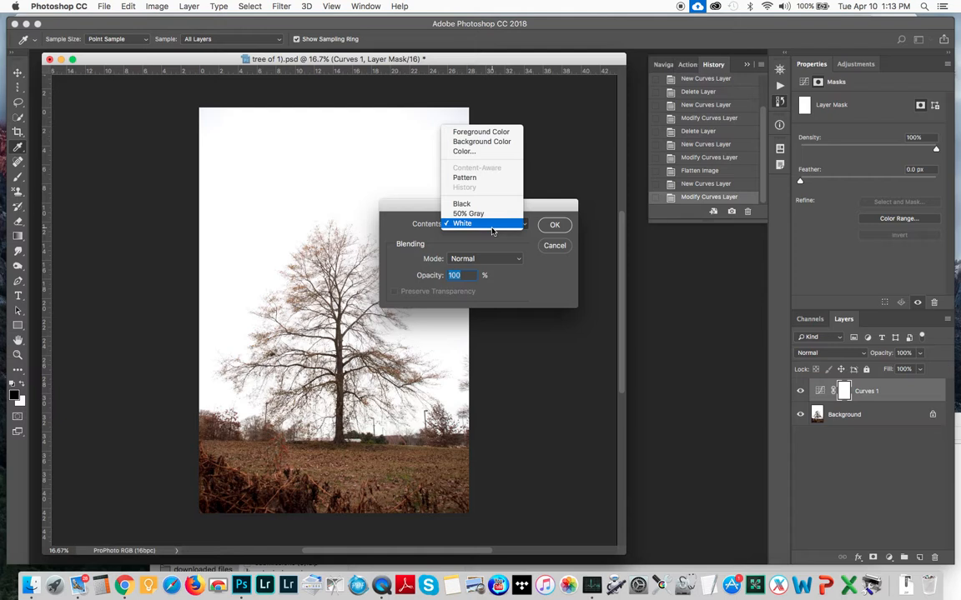
left_click(487, 204)
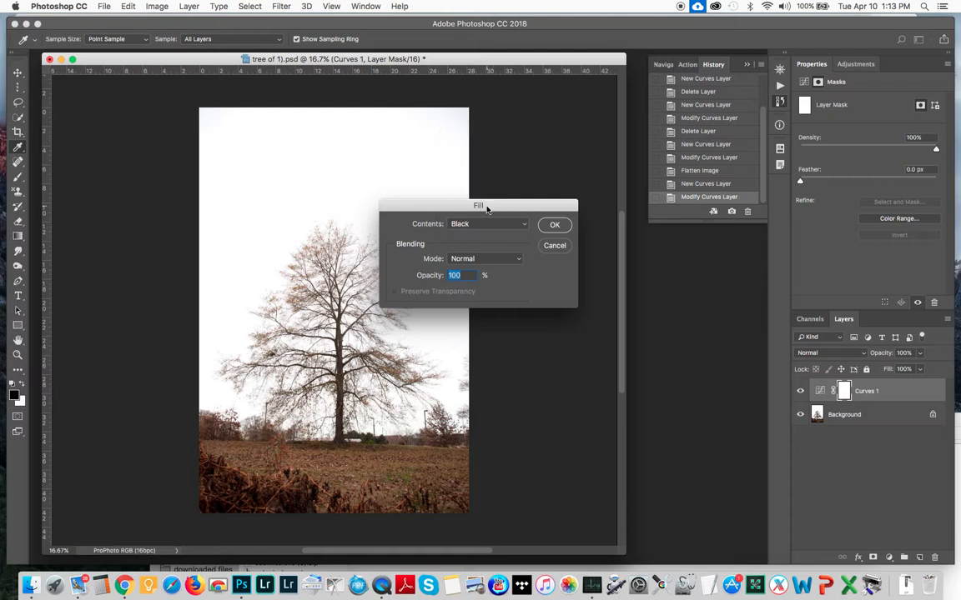
left_click(552, 226)
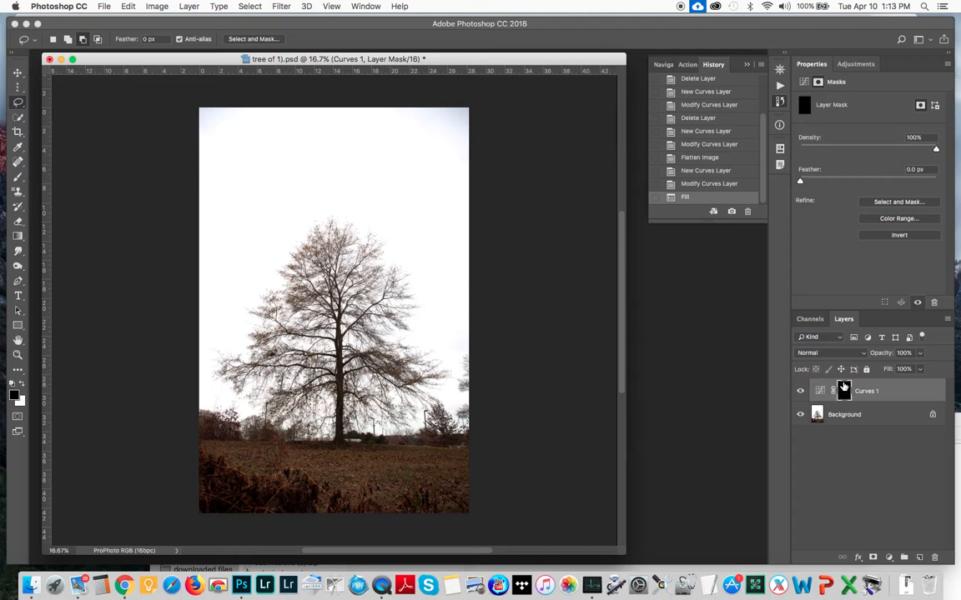
Step: Try filling the Background layer with black in Normal mode at 100% opacity, and undo that fill
left_click(845, 416)
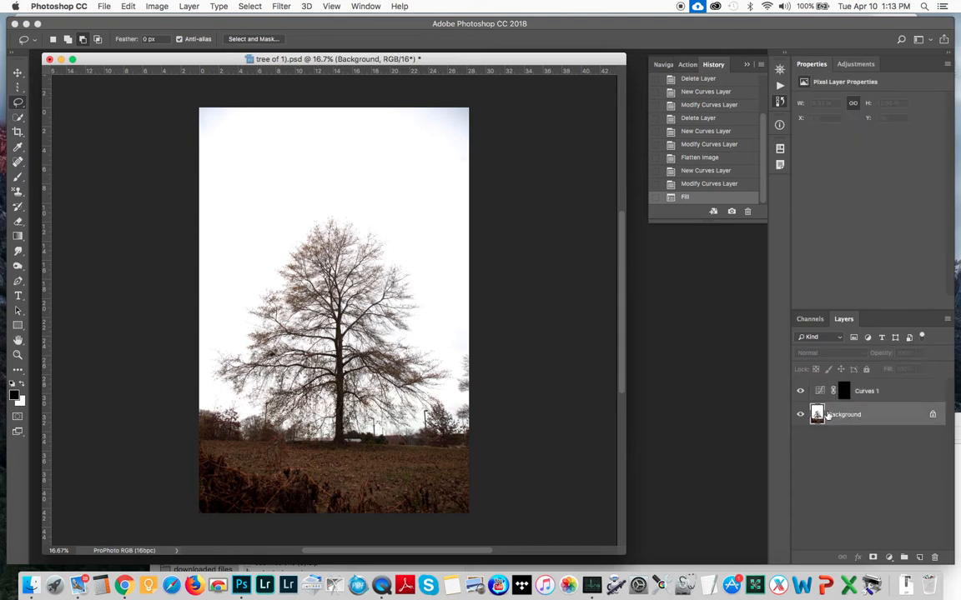
left_click(128, 8)
left_click(149, 190)
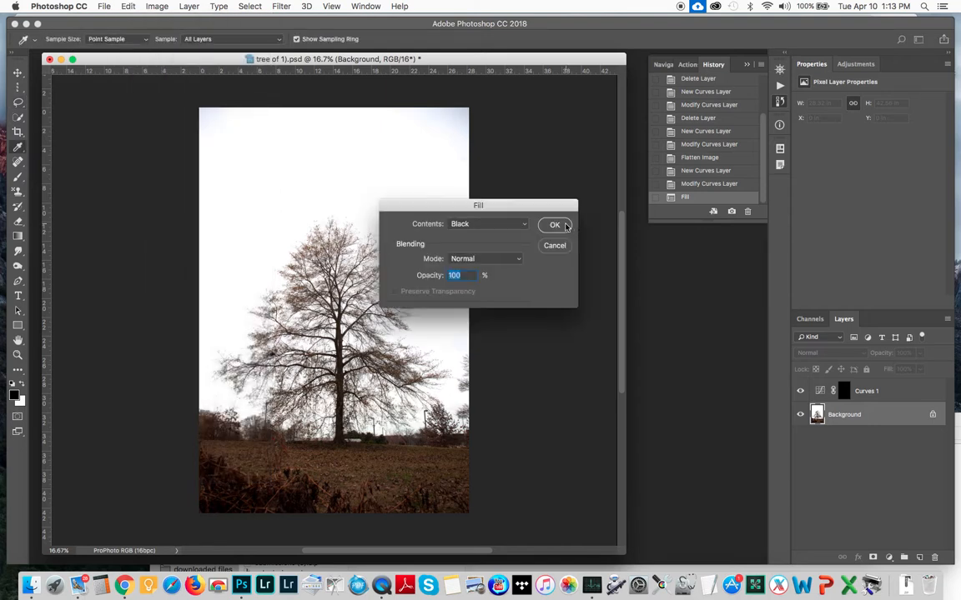
left_click(555, 225)
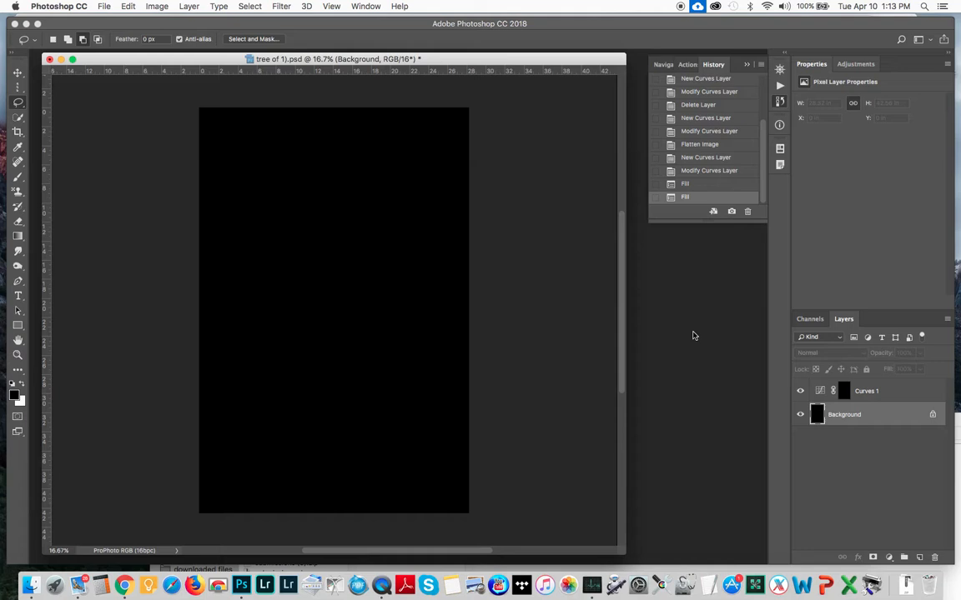
key("super+z")
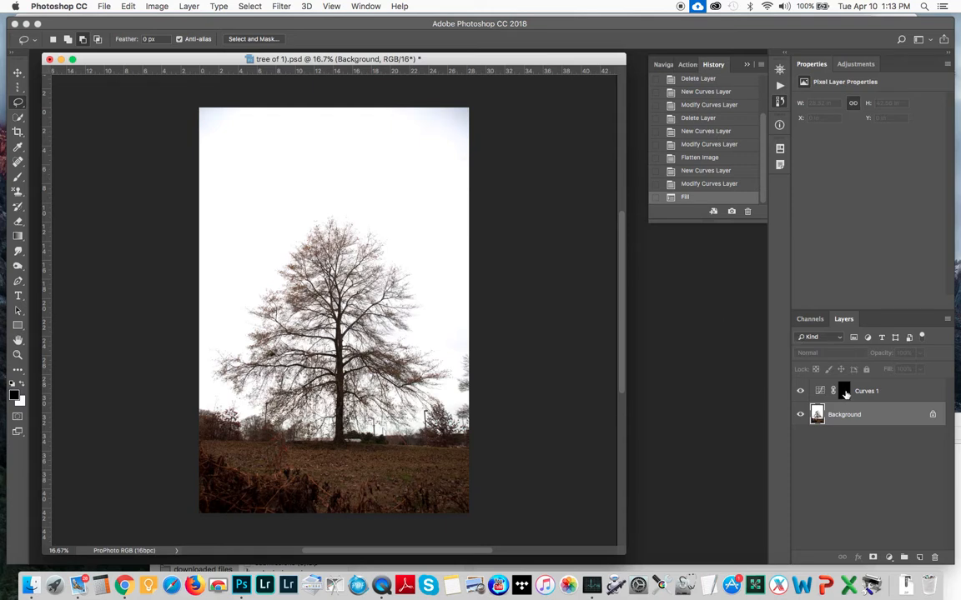
Step: Target the Curves 1 layer mask with the Brush tool and set a soft 175 px tip with 0% hardness
left_click(844, 391)
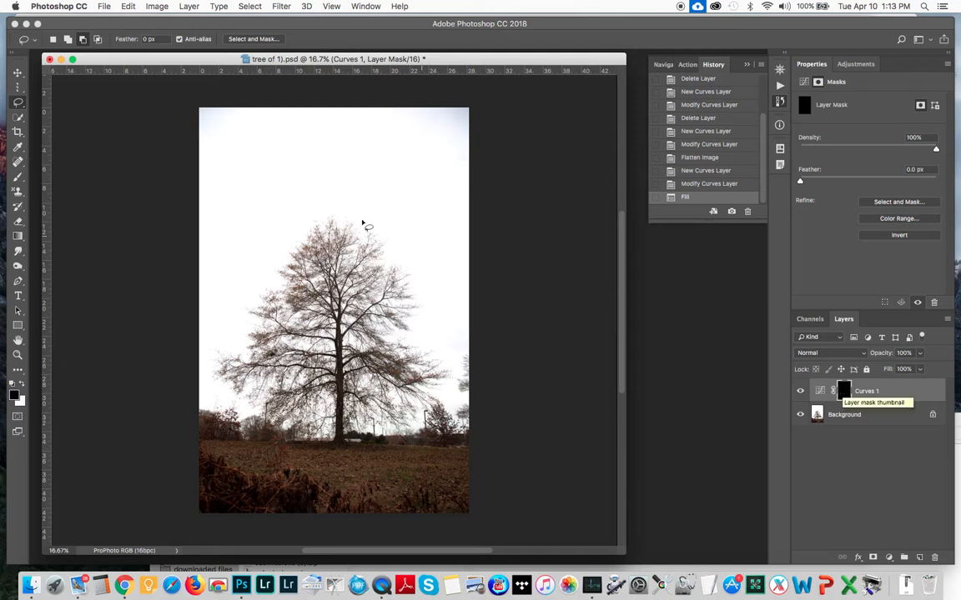
left_click(20, 181)
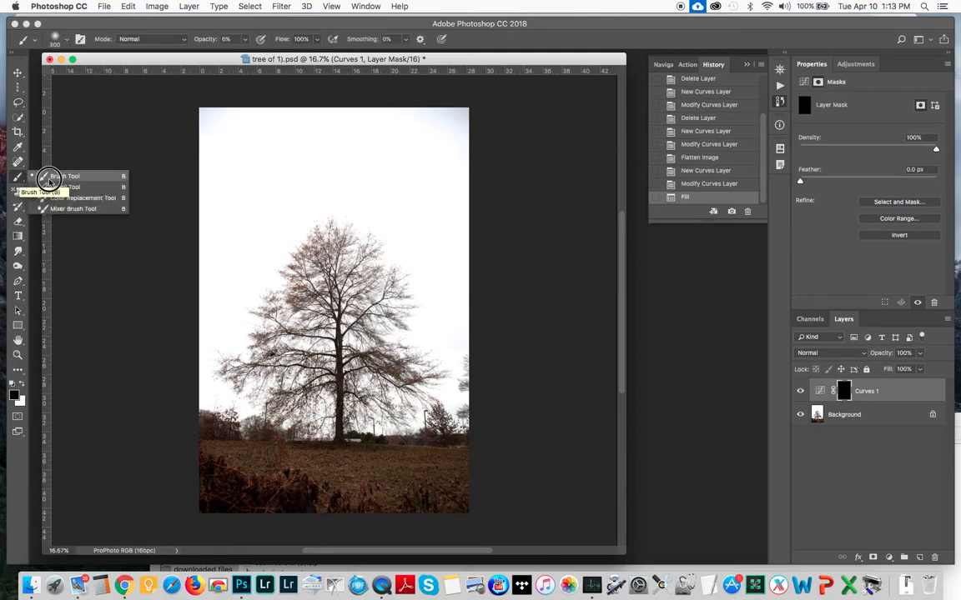
left_click(92, 178)
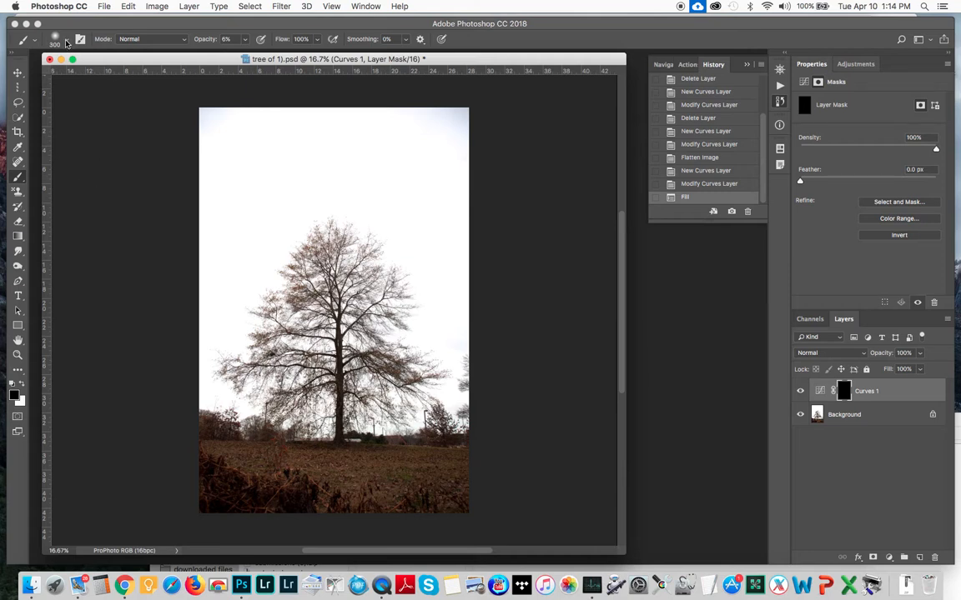
right_click(118, 165)
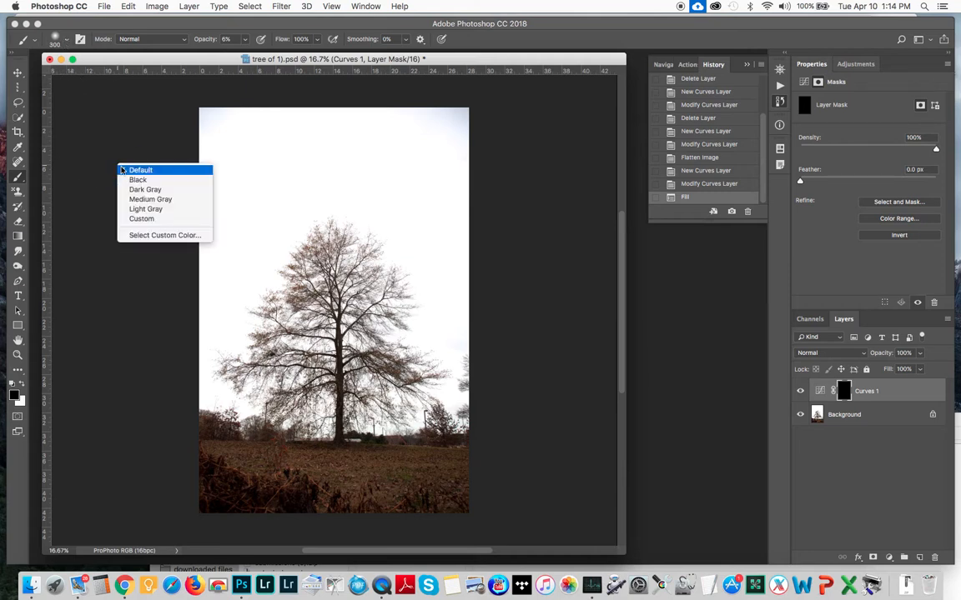
right_click(237, 165)
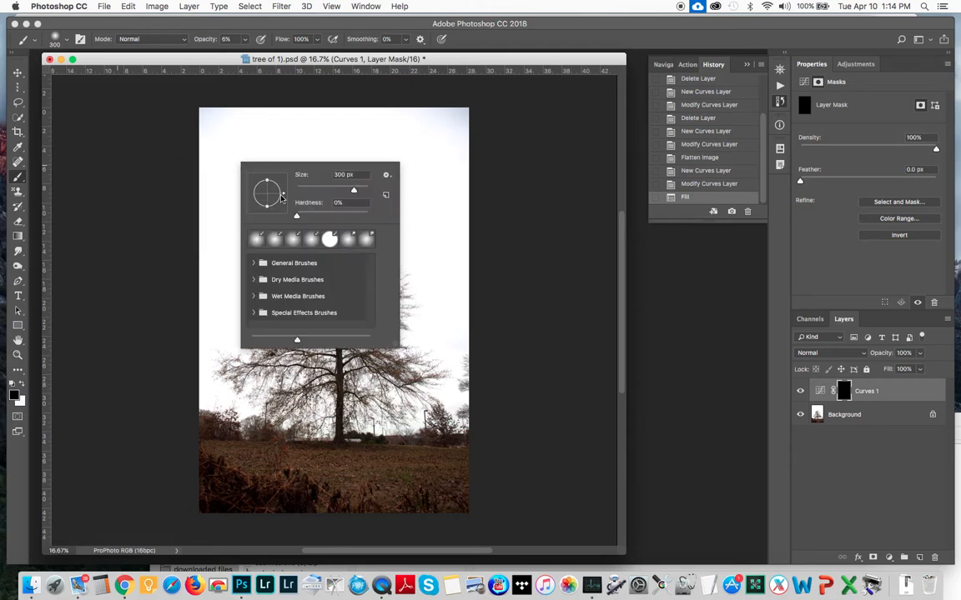
left_click(339, 192)
left_click_drag(339, 192, 345, 191)
left_click(300, 217)
left_click_drag(300, 218, 295, 221)
left_click(567, 164)
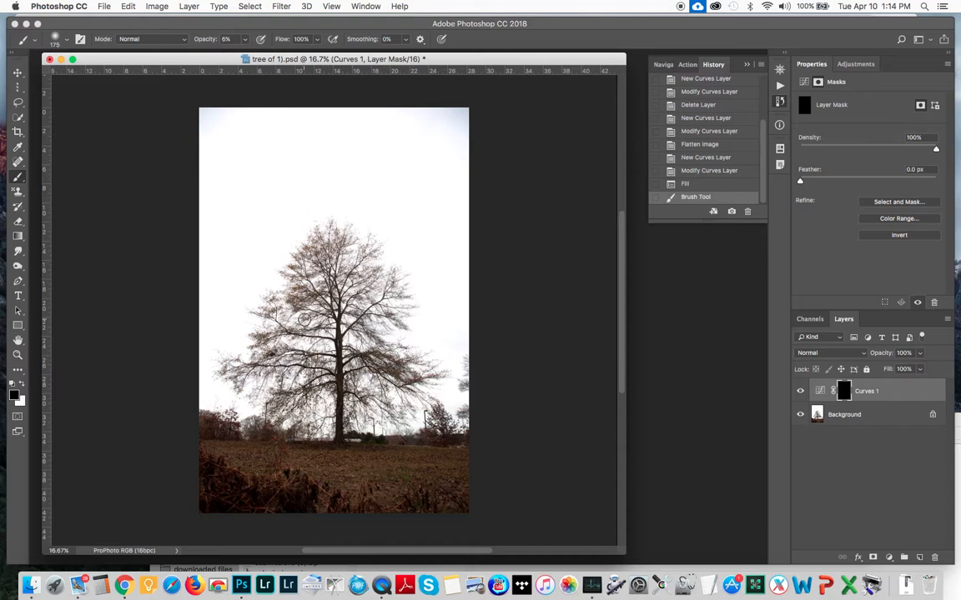
Step: Enlarge the brush to 700 px and set its opacity to 21%
key("bracketright")
key("bracketright")
key("bracketright")
key("bracketright")
key("bracketright")
key("bracketright")
key("bracketright")
key("bracketright")
key("bracketleft")
key("bracketright")
key("bracketright")
key("bracketright")
left_click(246, 40)
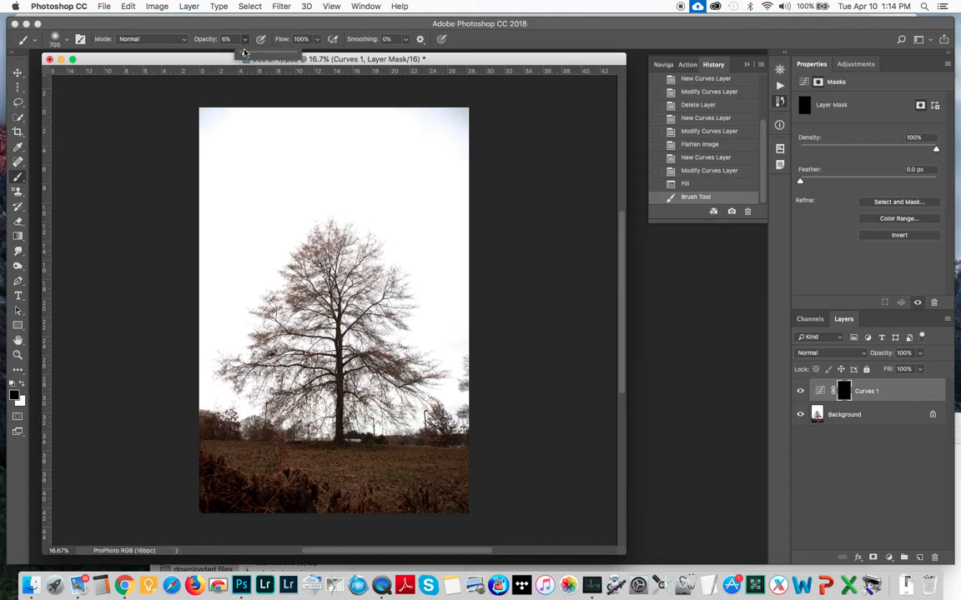
left_click_drag(243, 54, 252, 56)
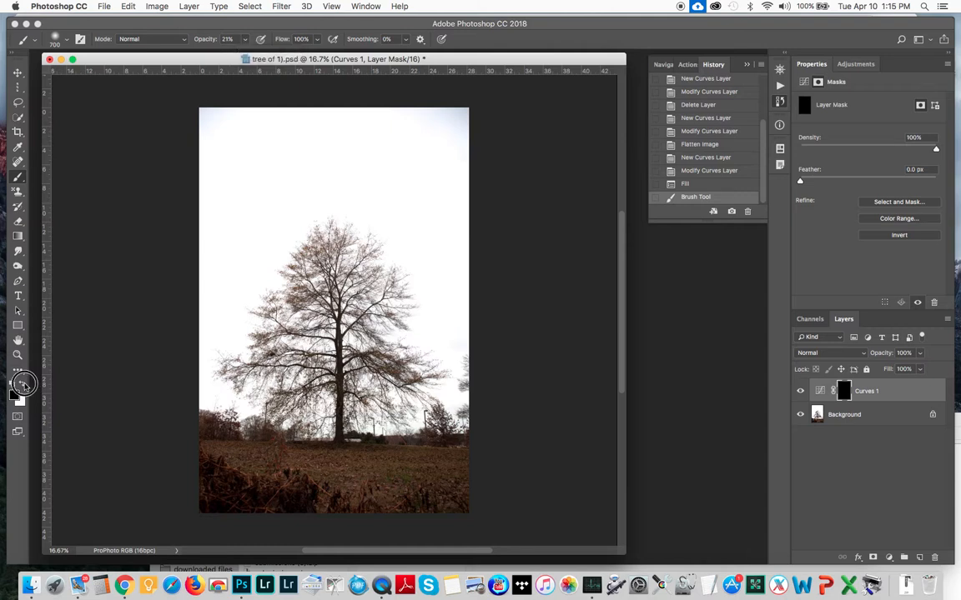
Step: Make white the foreground color and paint the Curves 1 mask with overlapping strokes across the grassy ground below the tree
left_click(23, 384)
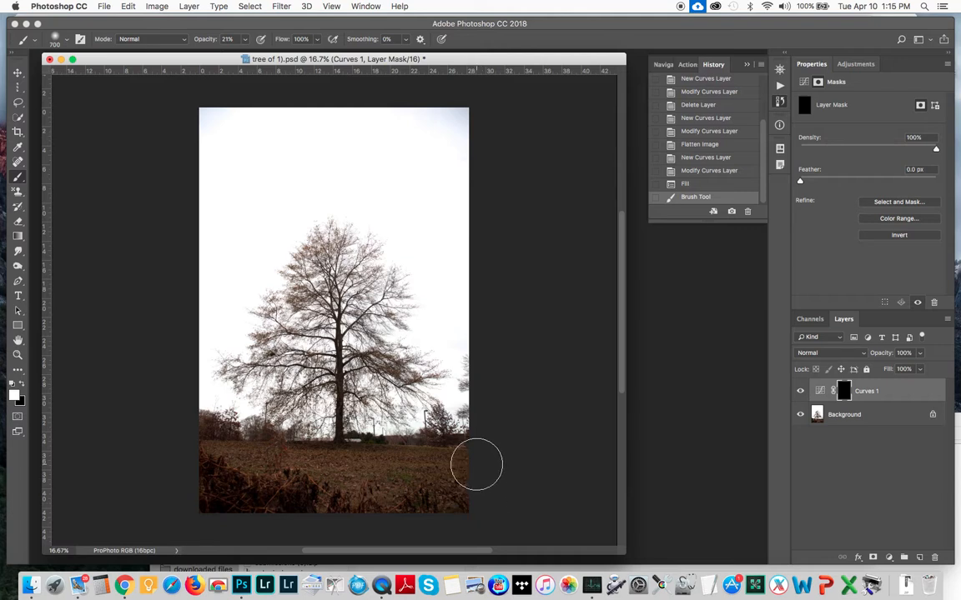
left_click_drag(269, 458, 160, 458)
mouse_move(196, 489)
left_mouse_down()
mouse_move(366, 499)
mouse_move(527, 494)
mouse_move(503, 476)
mouse_move(317, 463)
mouse_move(201, 461)
mouse_move(185, 478)
mouse_move(222, 489)
mouse_move(399, 492)
mouse_move(476, 489)
mouse_move(448, 473)
left_mouse_up()
left_click(408, 464)
left_click(376, 469)
left_click(342, 472)
left_click(312, 488)
left_click(276, 490)
left_click(244, 478)
left_click(212, 485)
mouse_move(206, 504)
left_mouse_down()
mouse_move(401, 515)
mouse_move(517, 499)
left_mouse_up()
left_click_drag(458, 465, 217, 461)
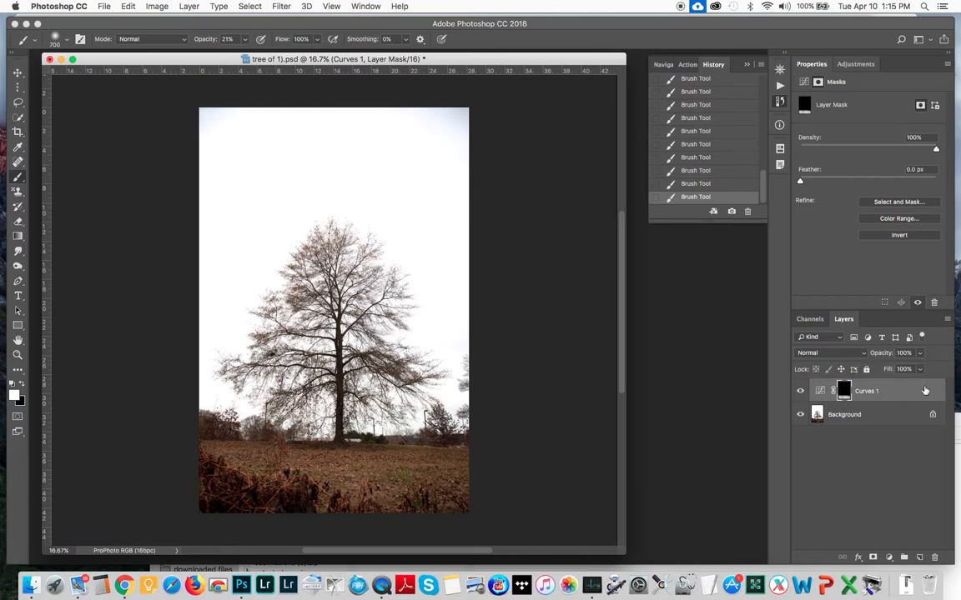
Step: Reduce the Curves 1 layer's opacity to 63%
left_click(922, 356)
left_click_drag(919, 368, 899, 368)
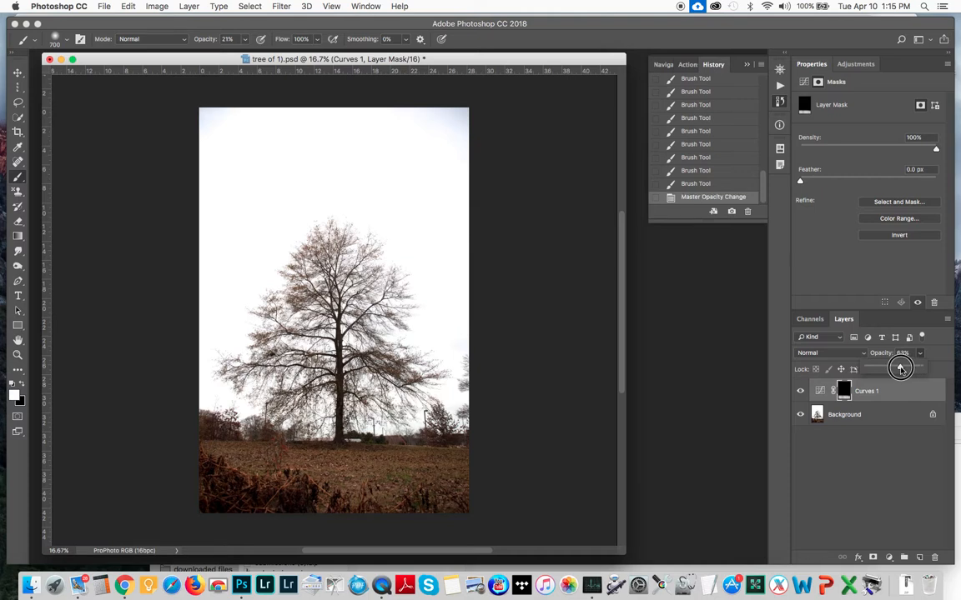
left_click(552, 340)
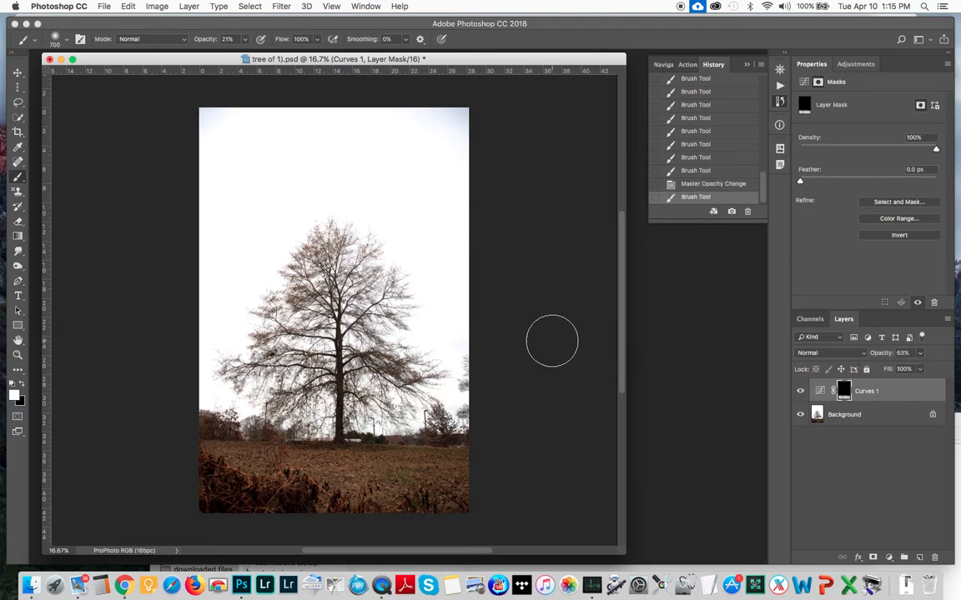